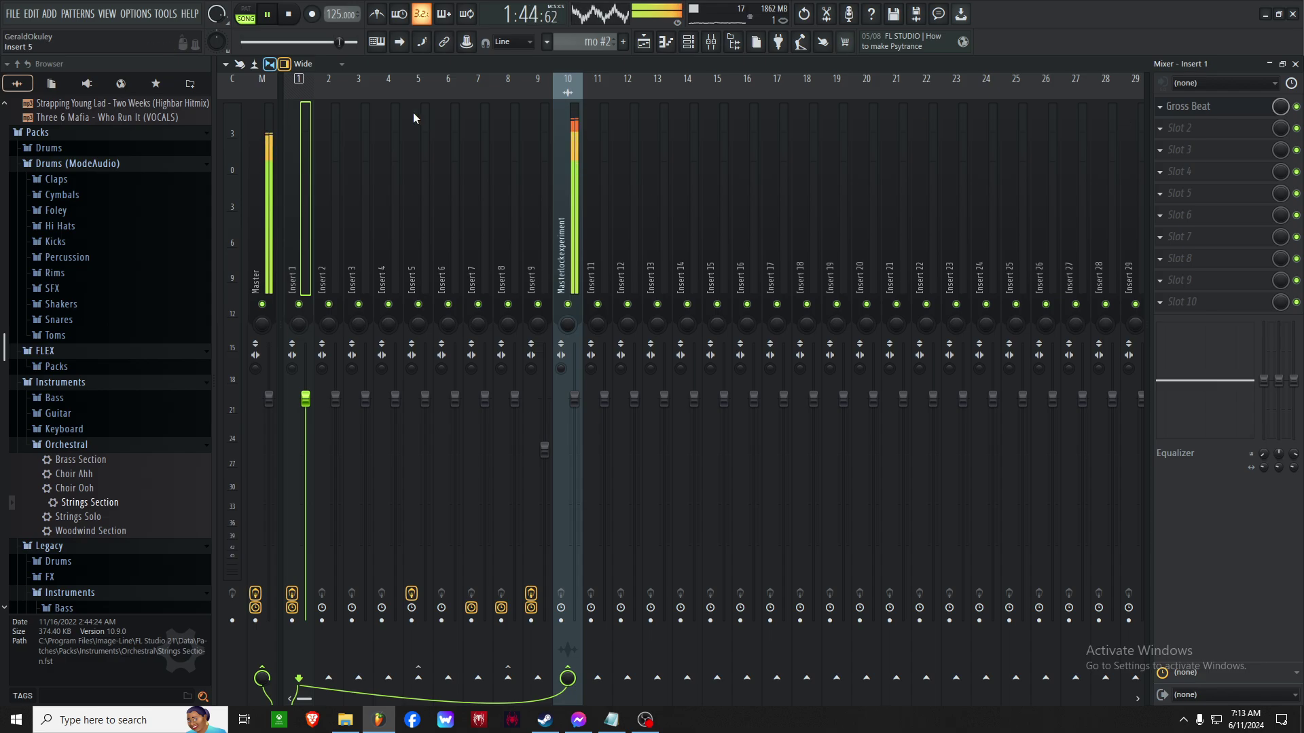
Load Gross Beat into the first effect slot of the Masterlockexperiment mixer track
left_click(563, 157)
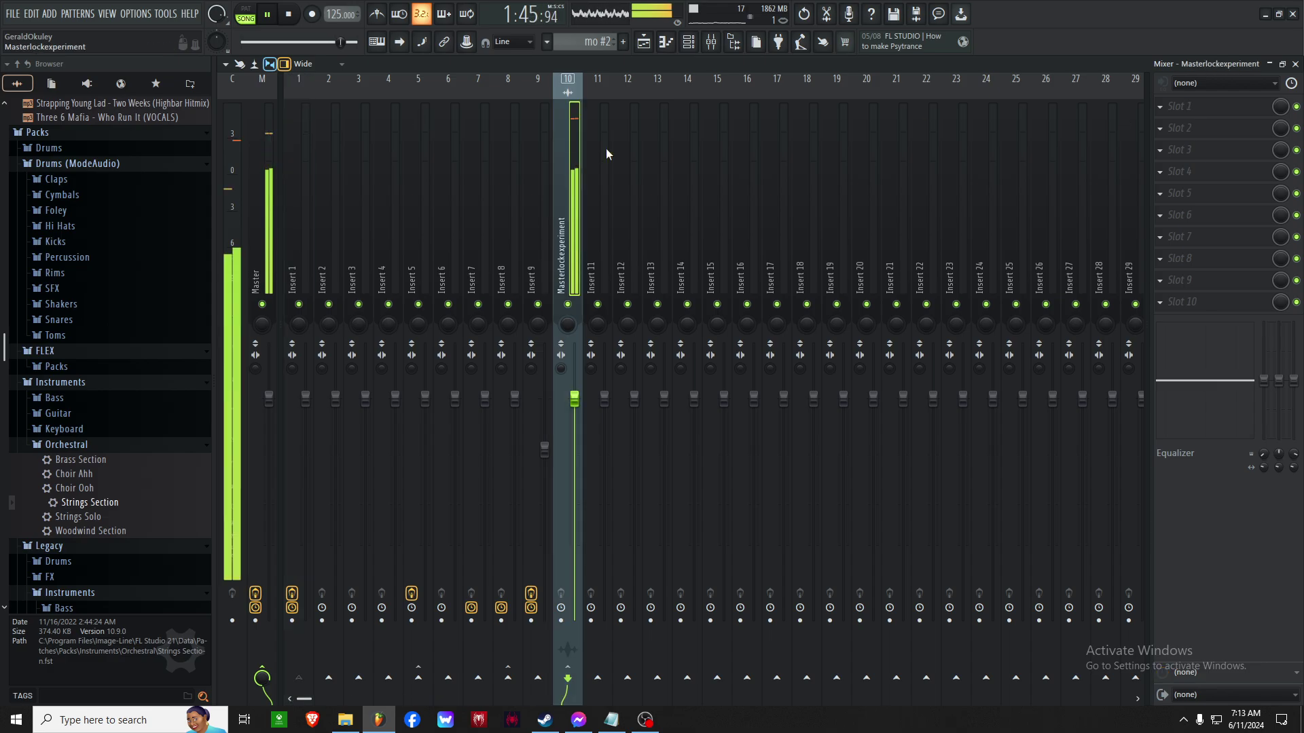
left_click(1189, 102)
left_click(1073, 127)
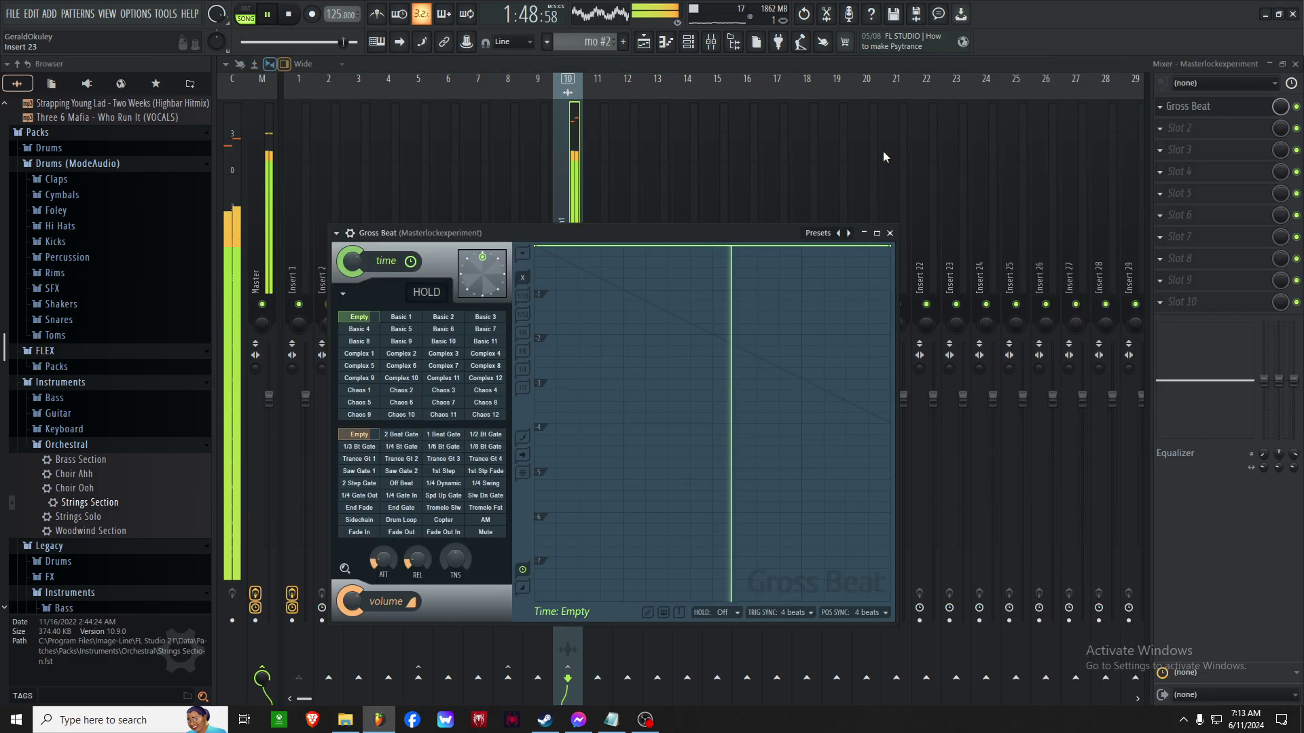
Audition Gross Beat's Basic 1, Empty and Basic 2 time slots on the Masterlockexperiment track
left_click(400, 318)
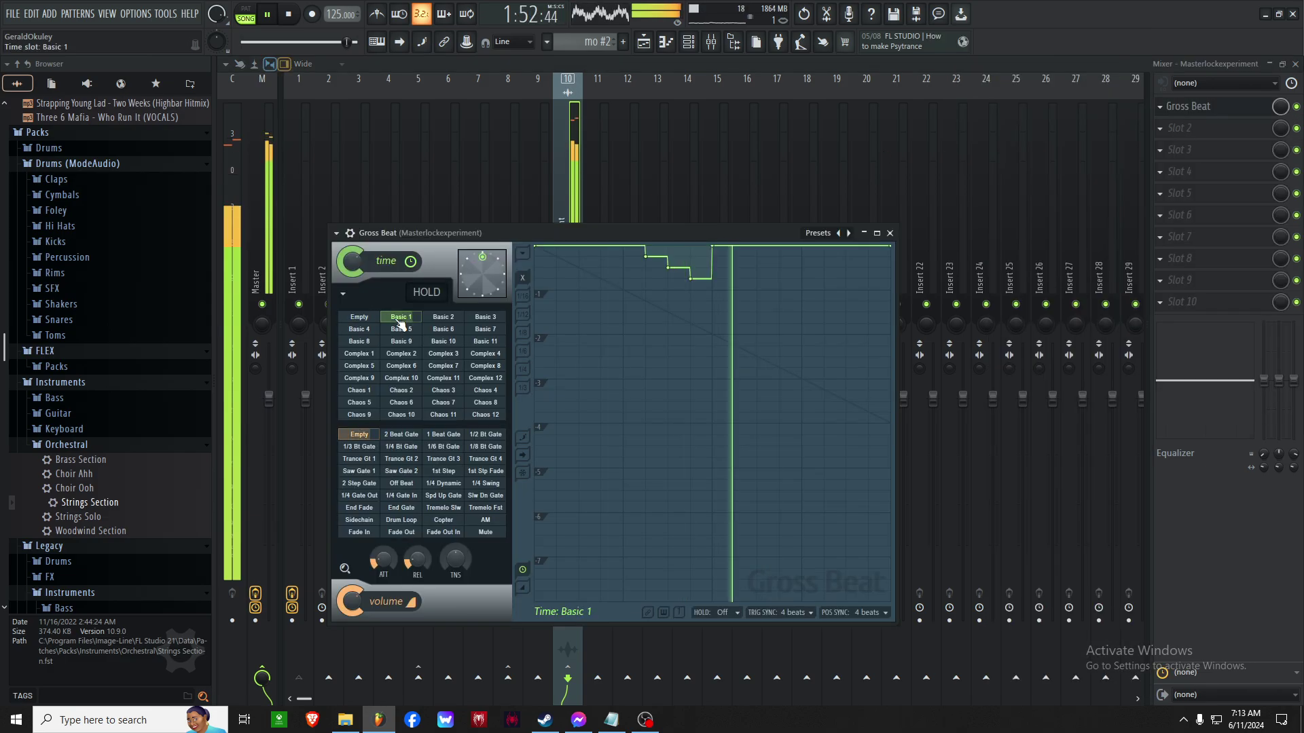
left_click(375, 317)
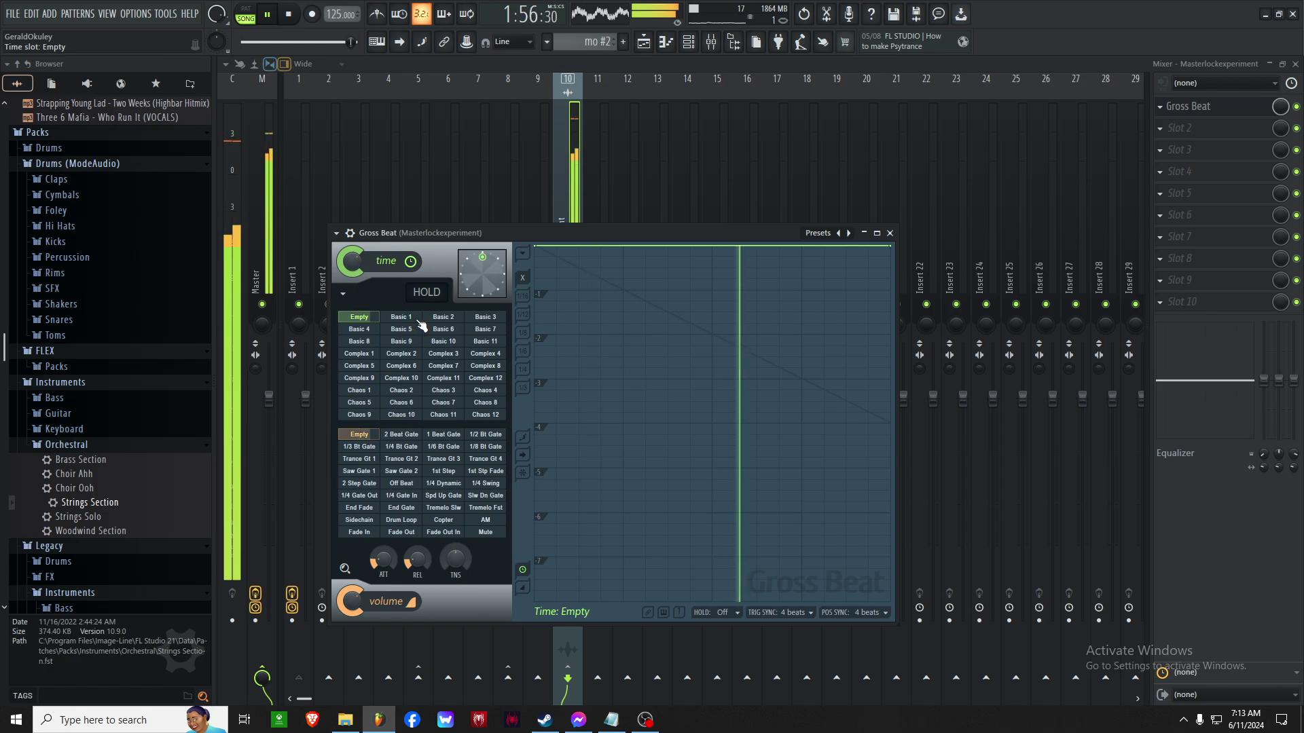
left_click(442, 319)
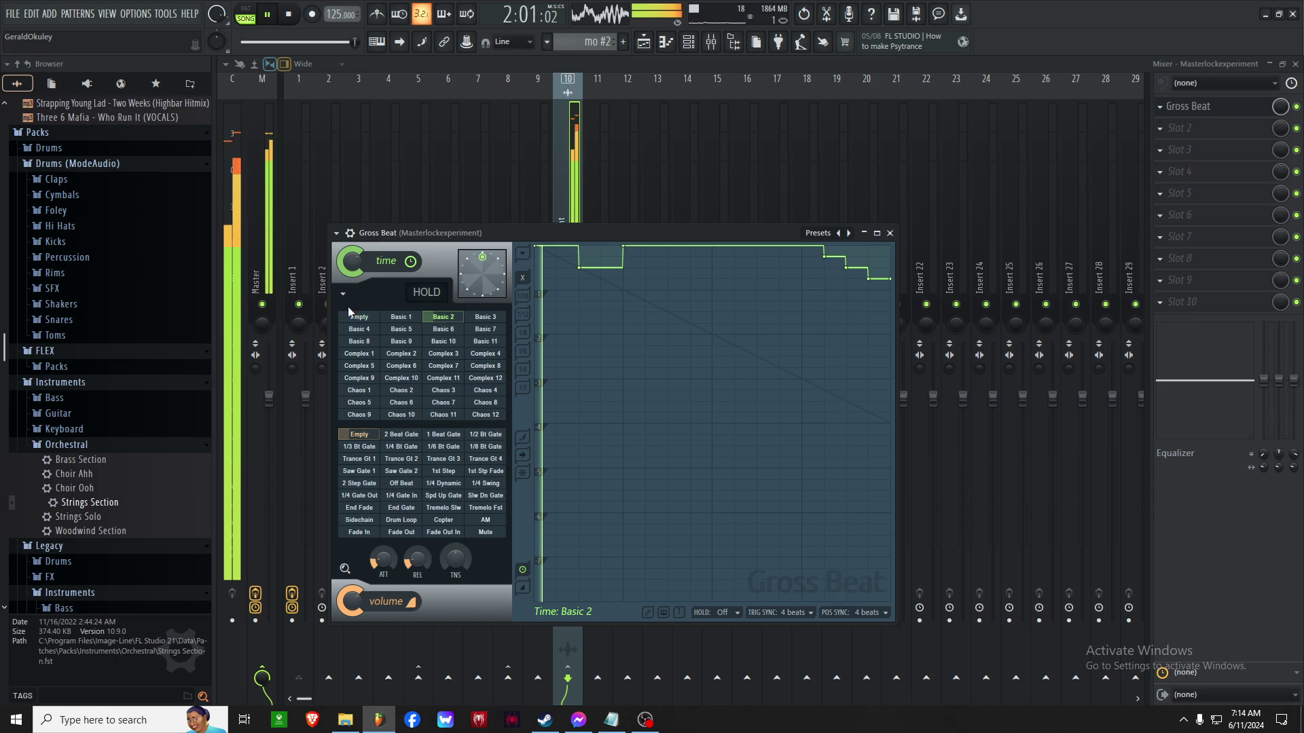
Test Hold in Gross Beat with the Basic 2 and Basic 1 time slots, and return the time slot to Empty
left_click(427, 293)
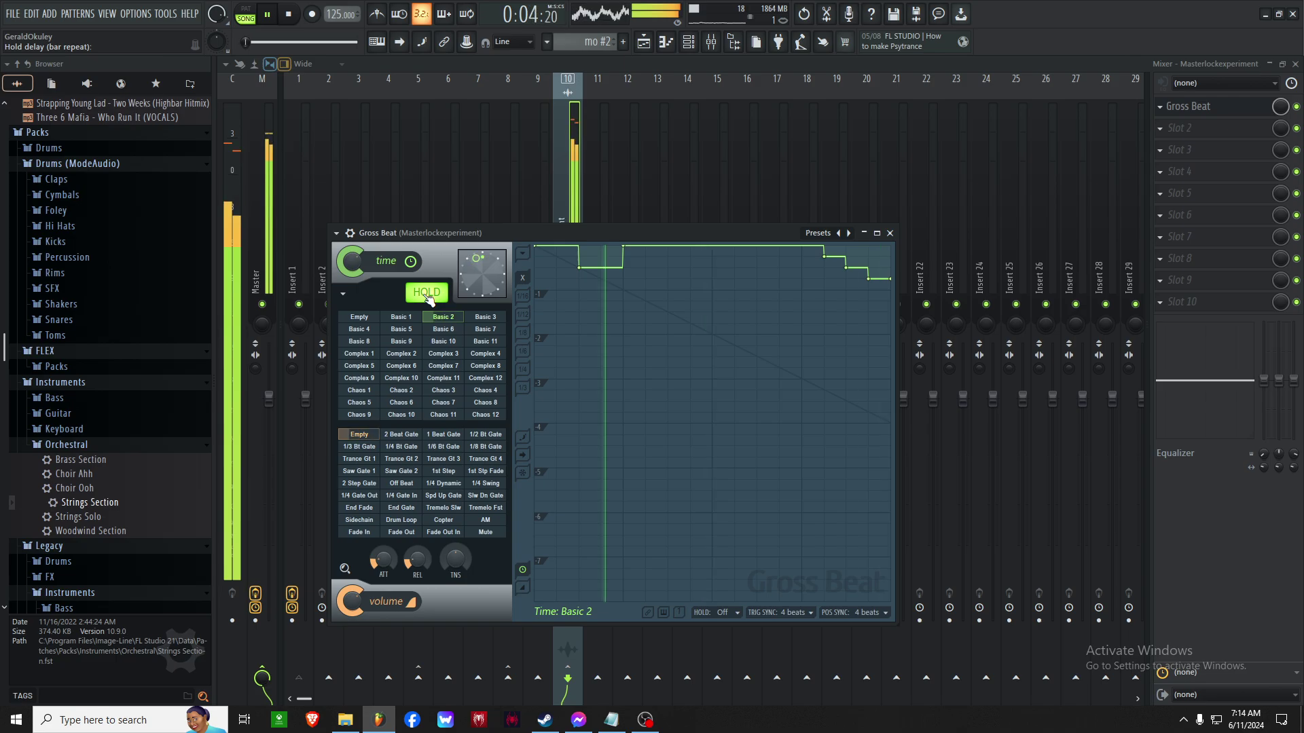
left_click(426, 294)
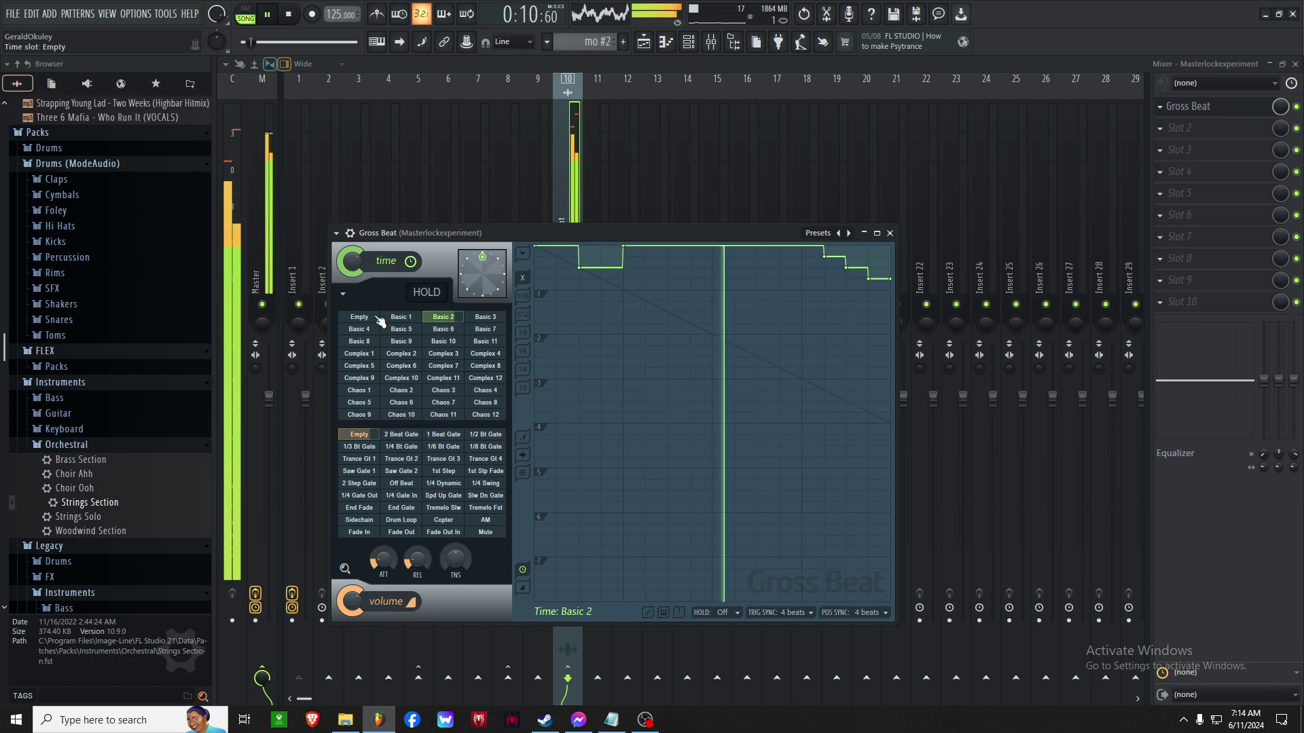
left_click(400, 317)
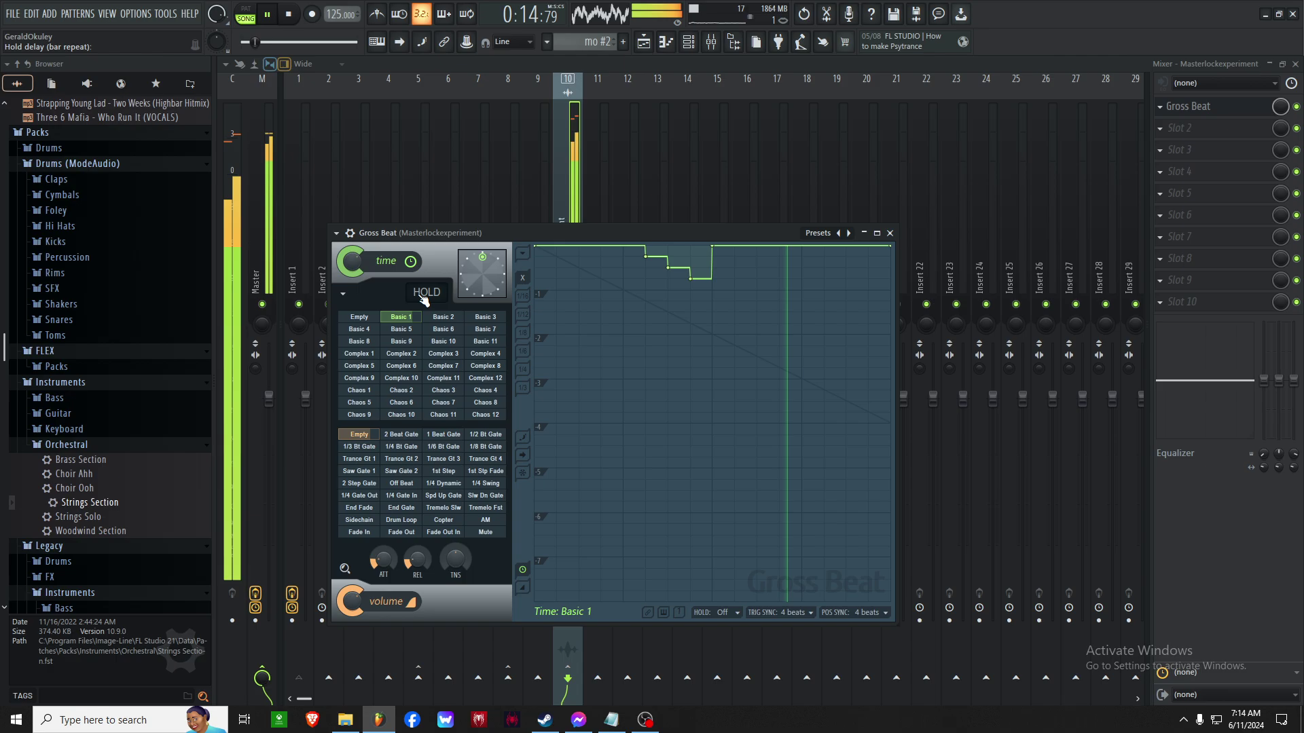
left_click(423, 296)
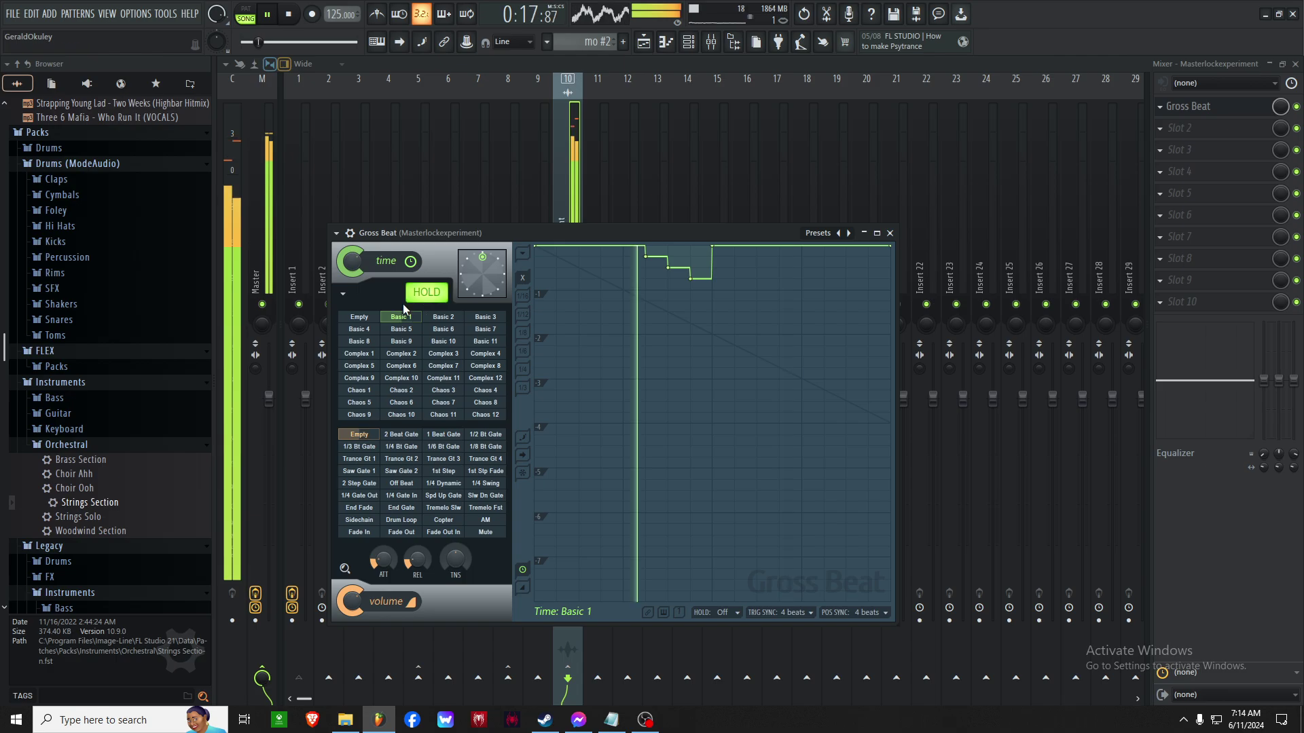
left_click(367, 317)
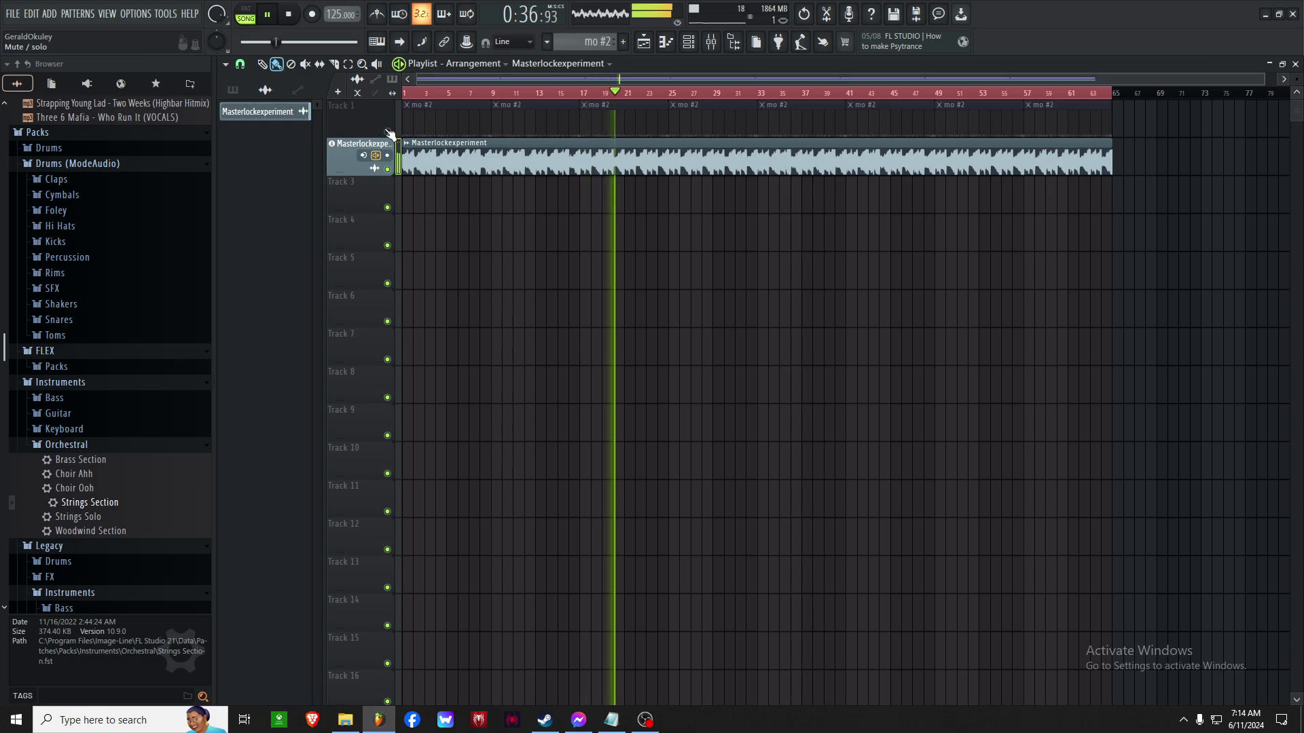
Open Gross Beat on mixer track Insert 1 and audition its Basic 1 and Basic 3 time slots
left_click(388, 131)
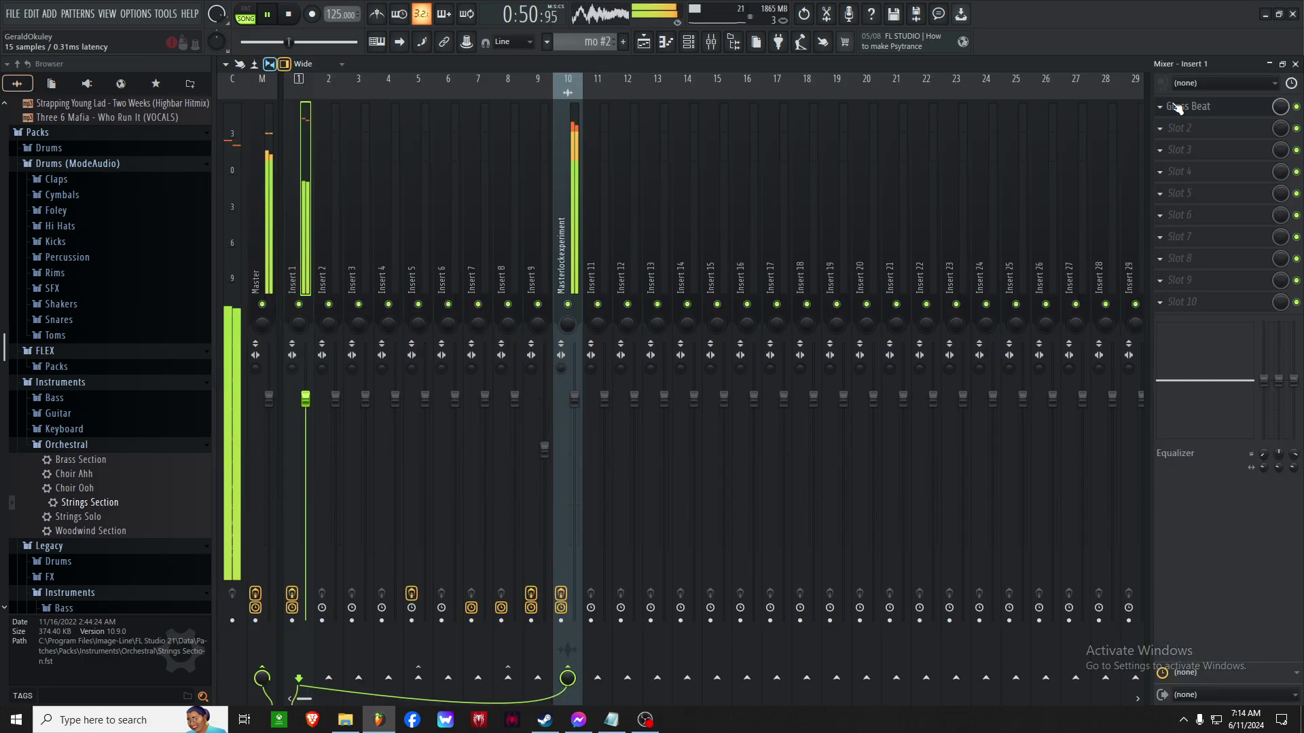
left_click(1177, 108)
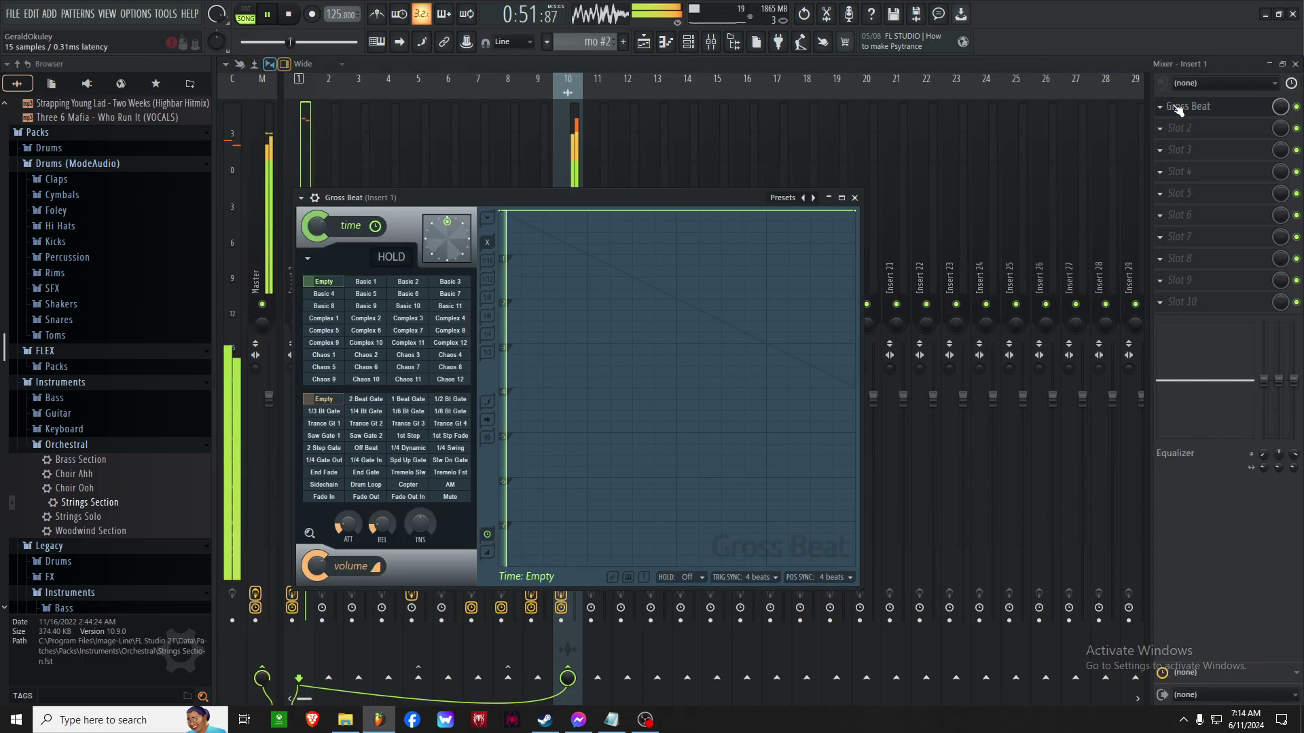
left_click(365, 281)
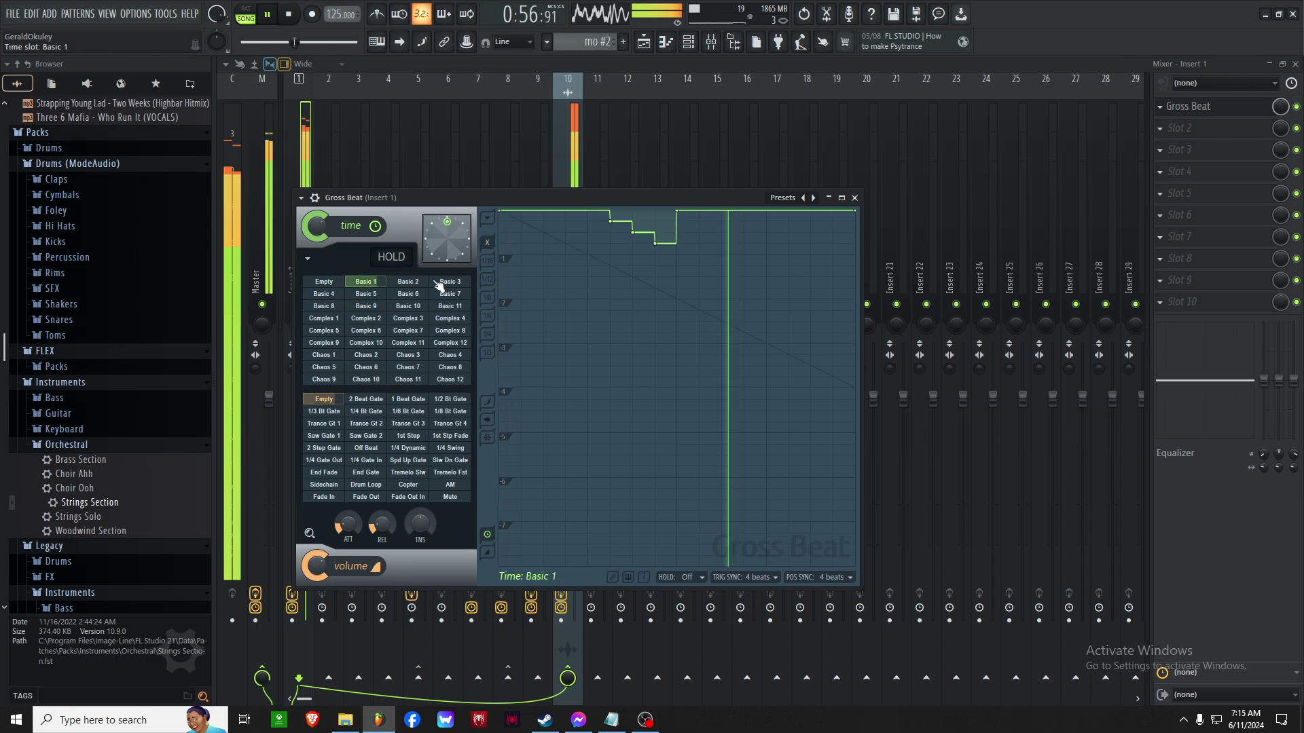
left_click(442, 281)
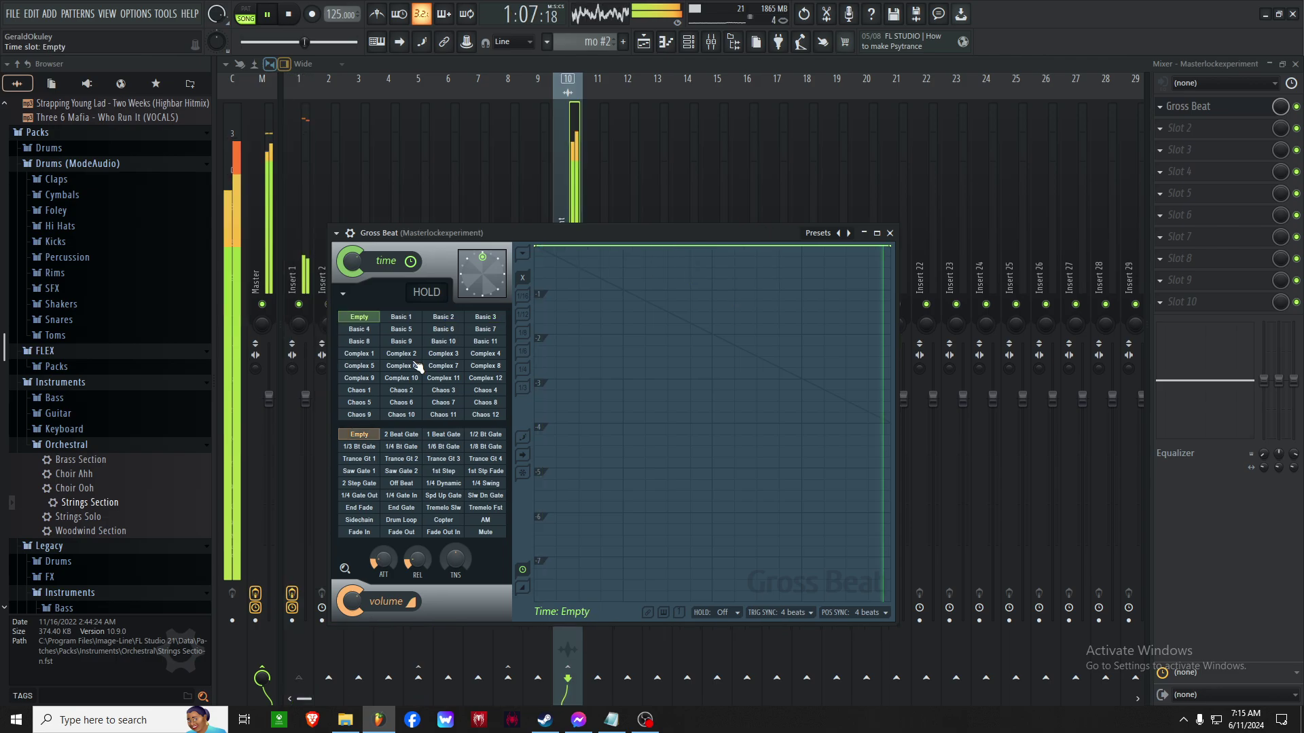
Switch the Masterlockexperiment track's Gross Beat time slot to Basic 1 and on to Basic 2
left_click(405, 318)
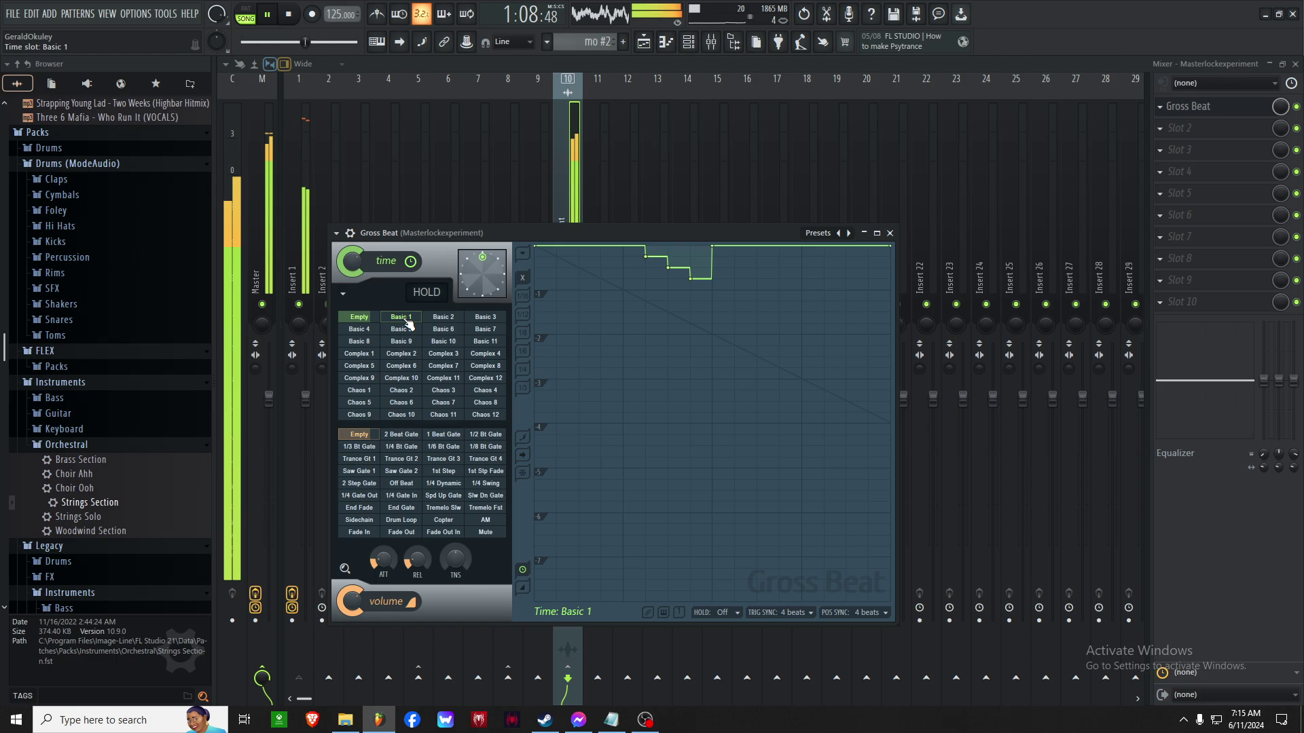
left_click(459, 318)
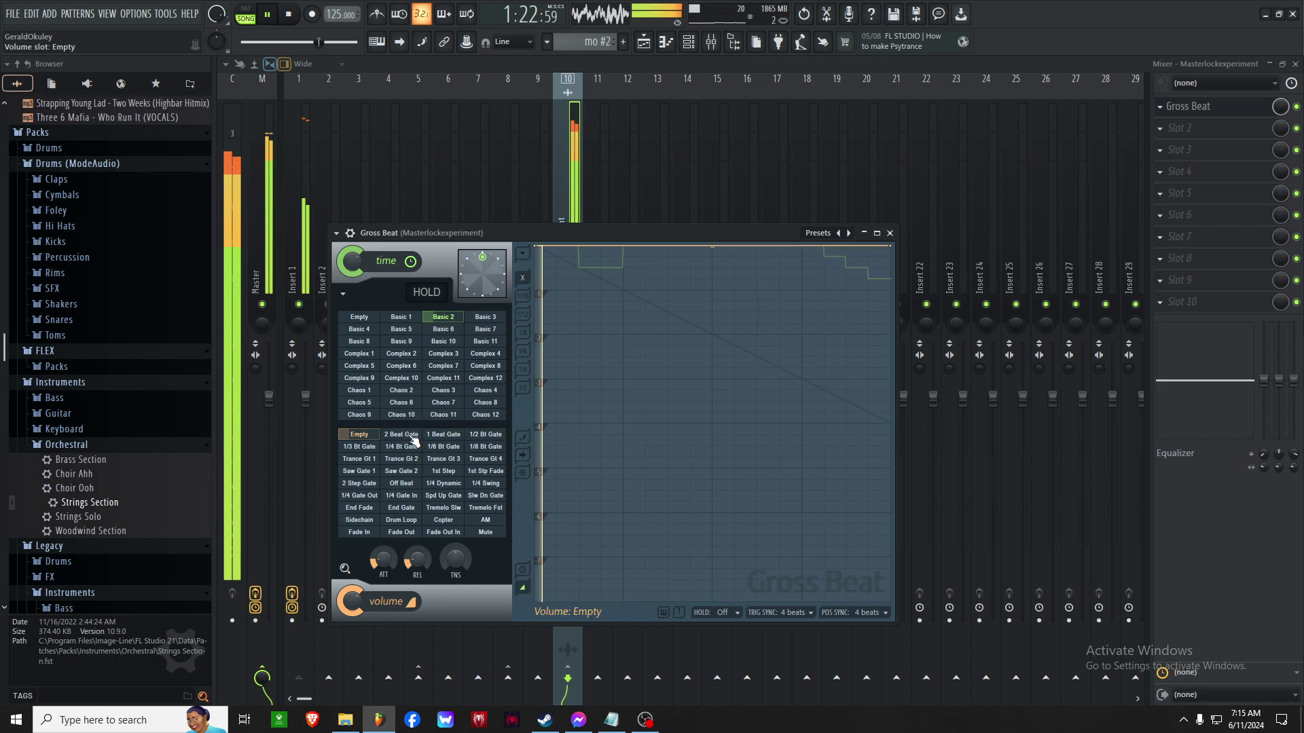
Audition the 1/2 Bt Gate, Saw Gate 2, Trance Gt 2 and 2 Beat Gate volume slots, and reset the volume slot to Empty
left_click(480, 437)
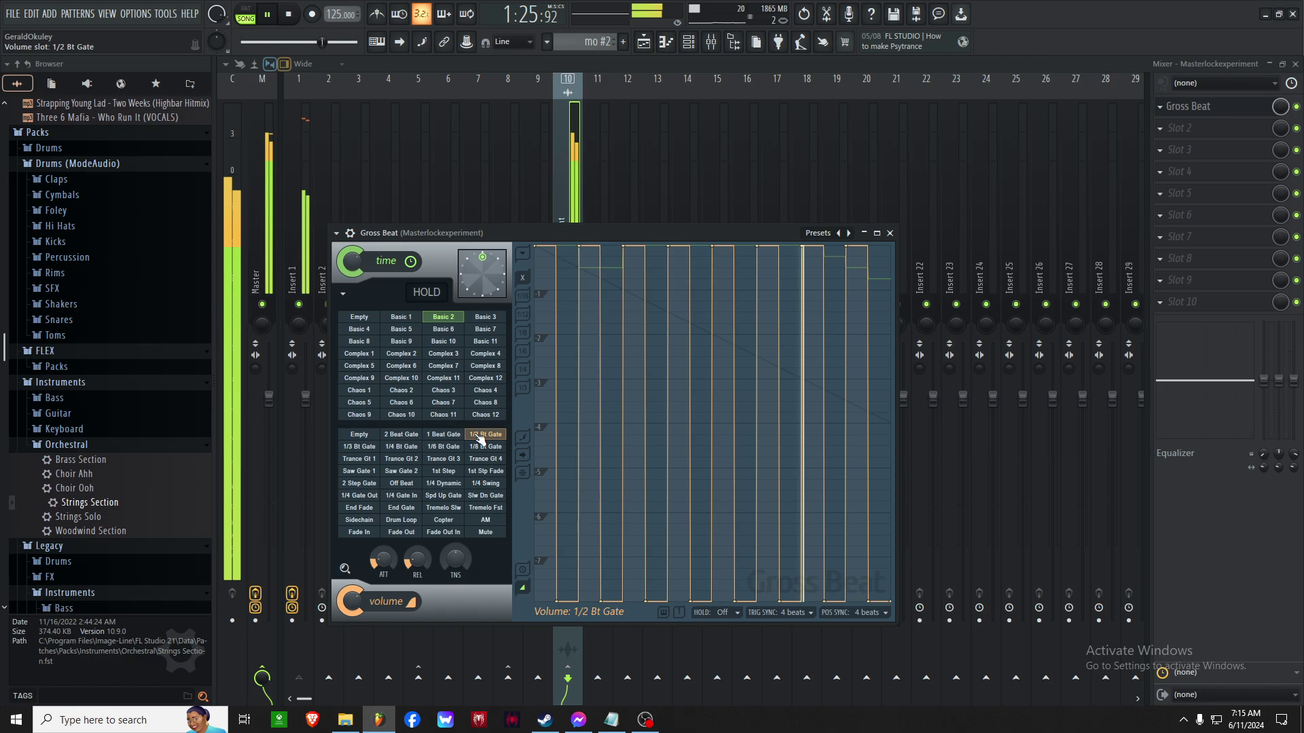
left_click(359, 434)
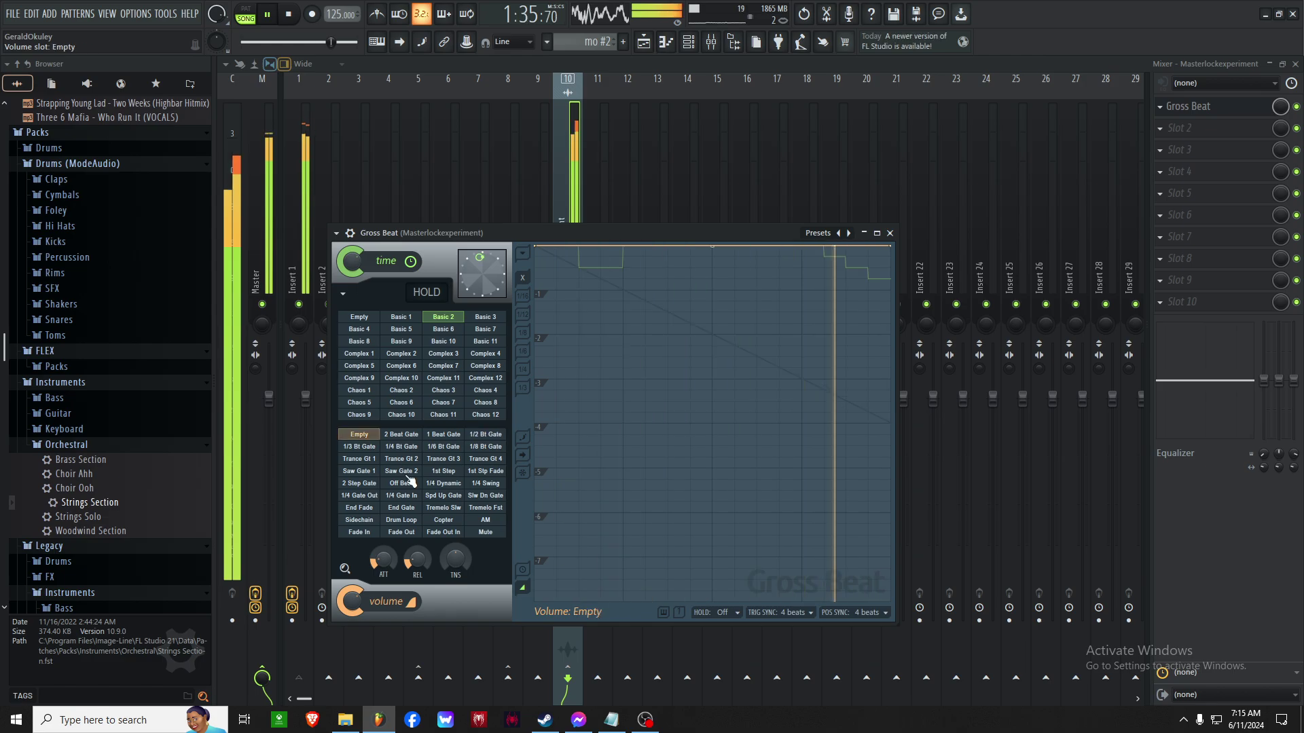
left_click(400, 471)
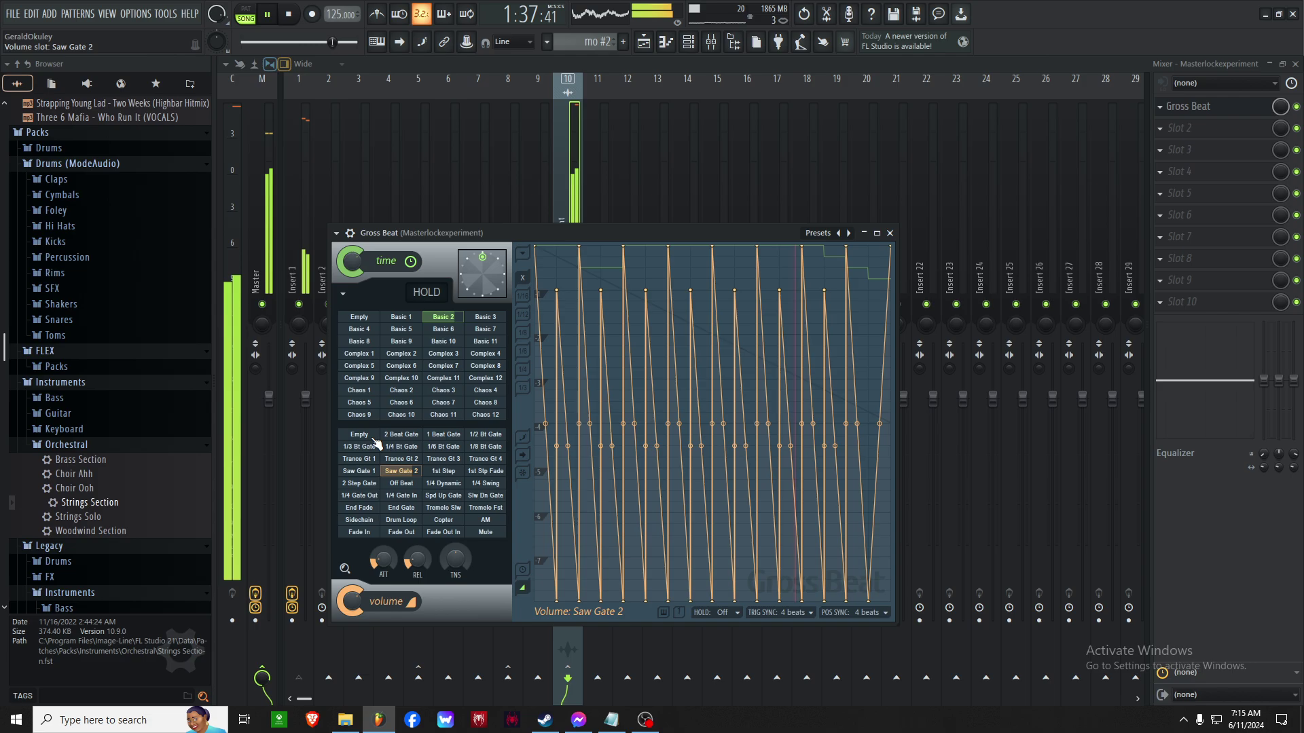
left_click(399, 459)
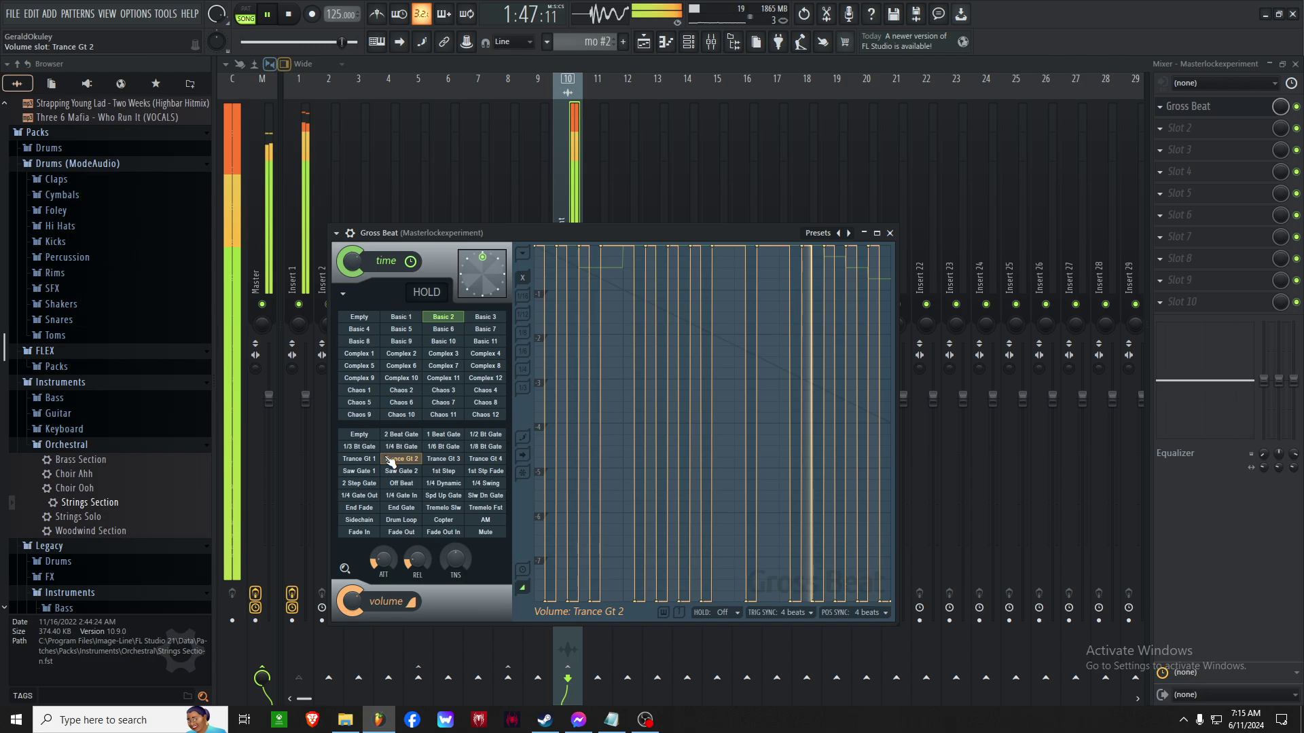
left_click(402, 435)
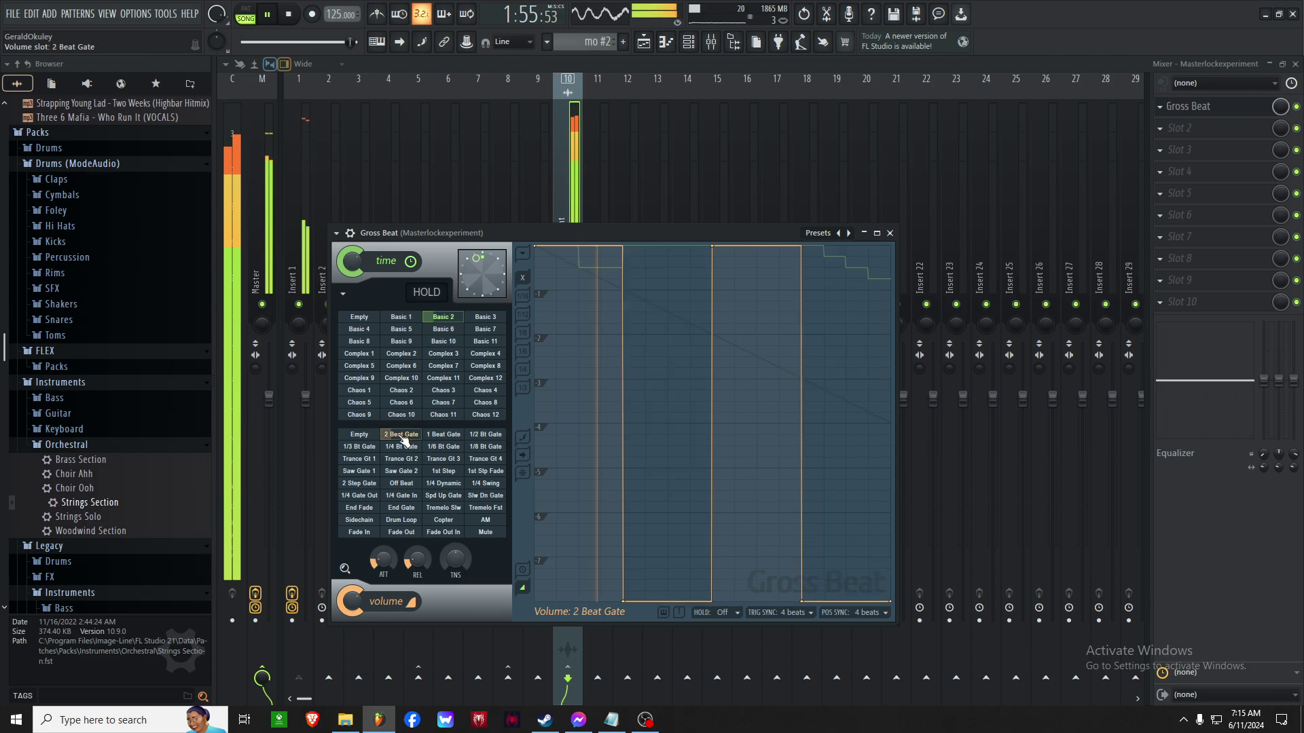
left_click(363, 434)
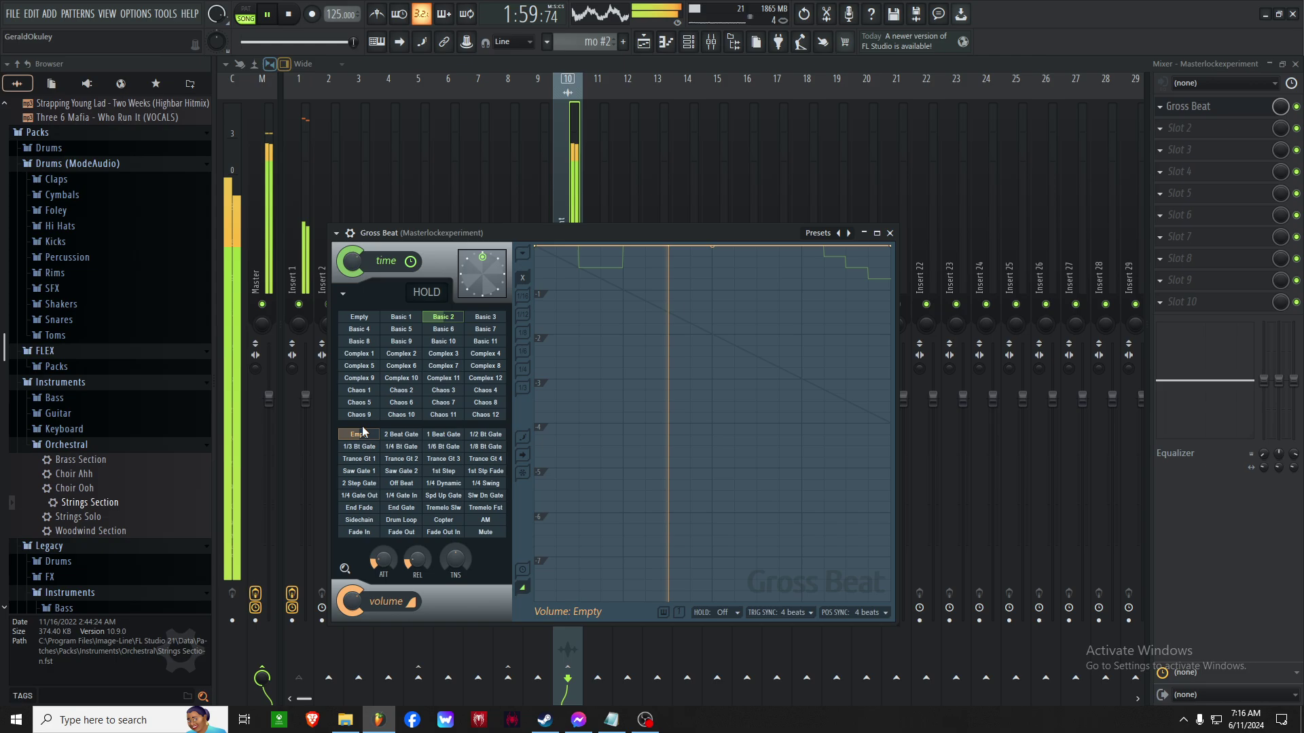
Try the Sidechain volume slot, reset the volume to Empty, and set the time slot to Basic 1
left_click(359, 520)
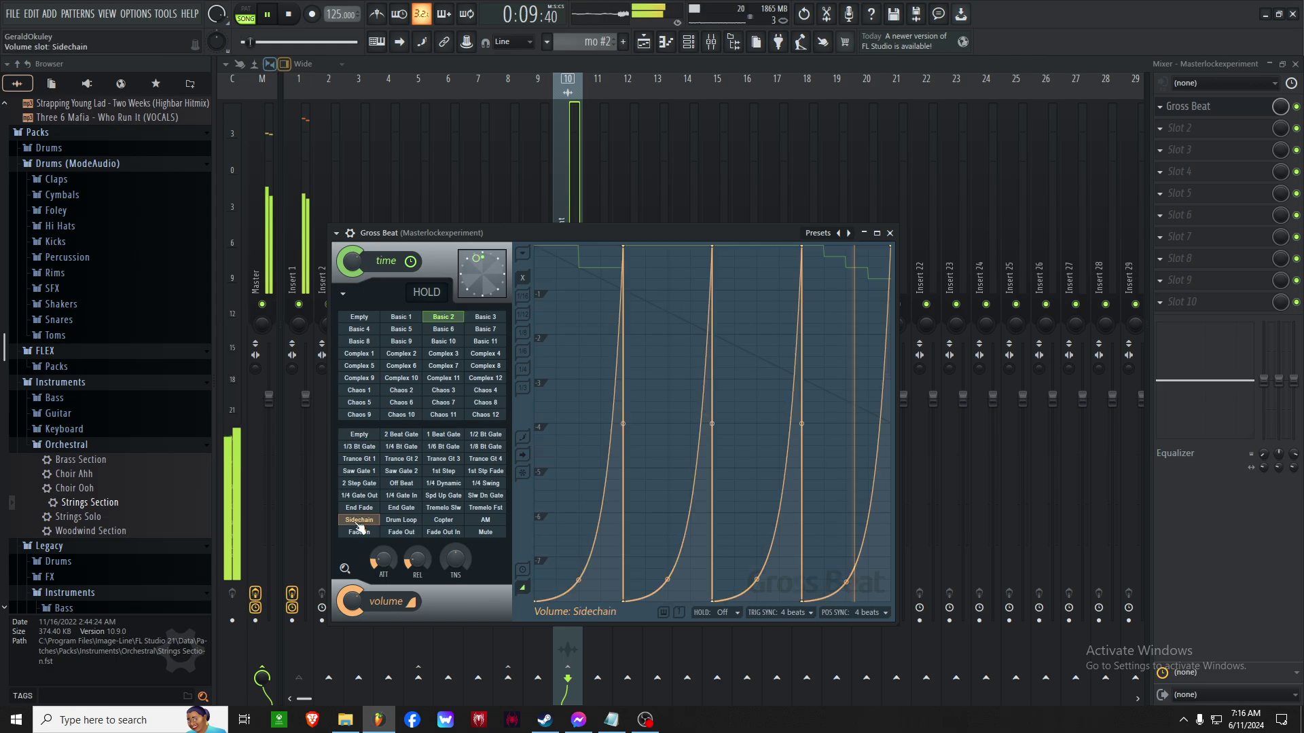
left_click(363, 437)
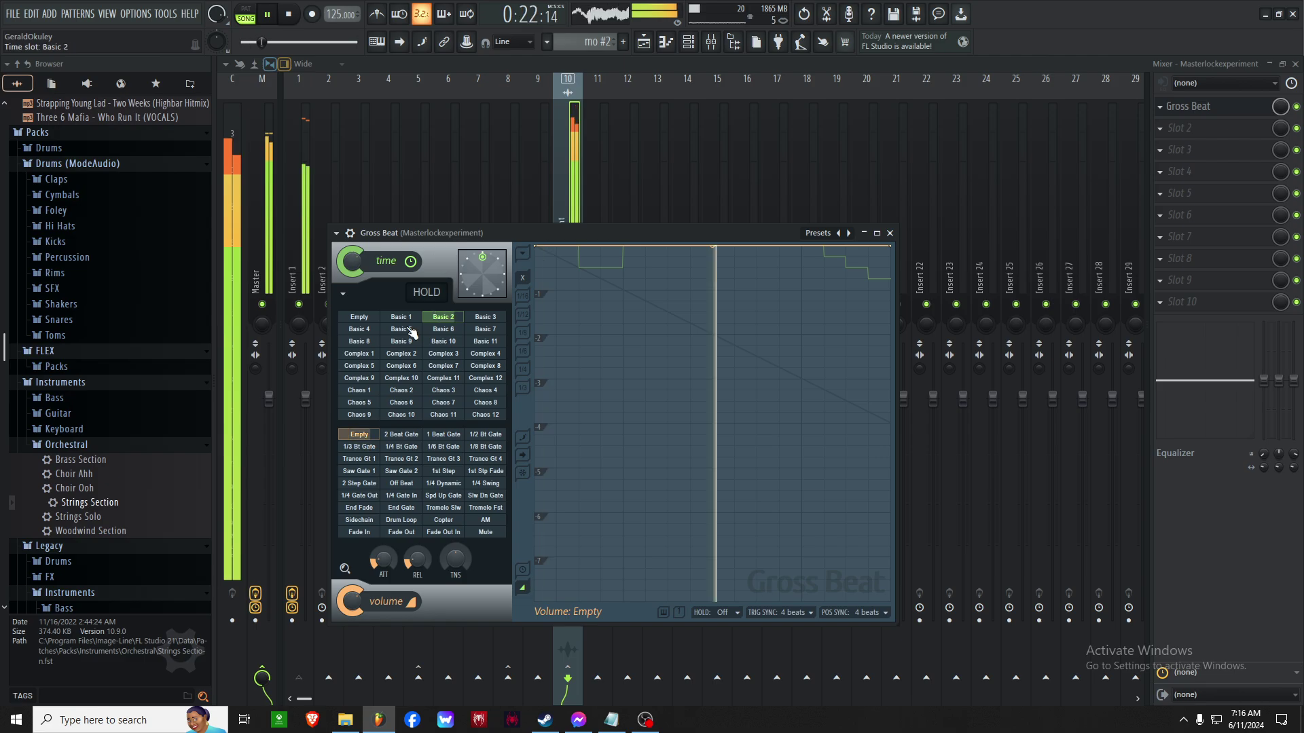
left_click(402, 317)
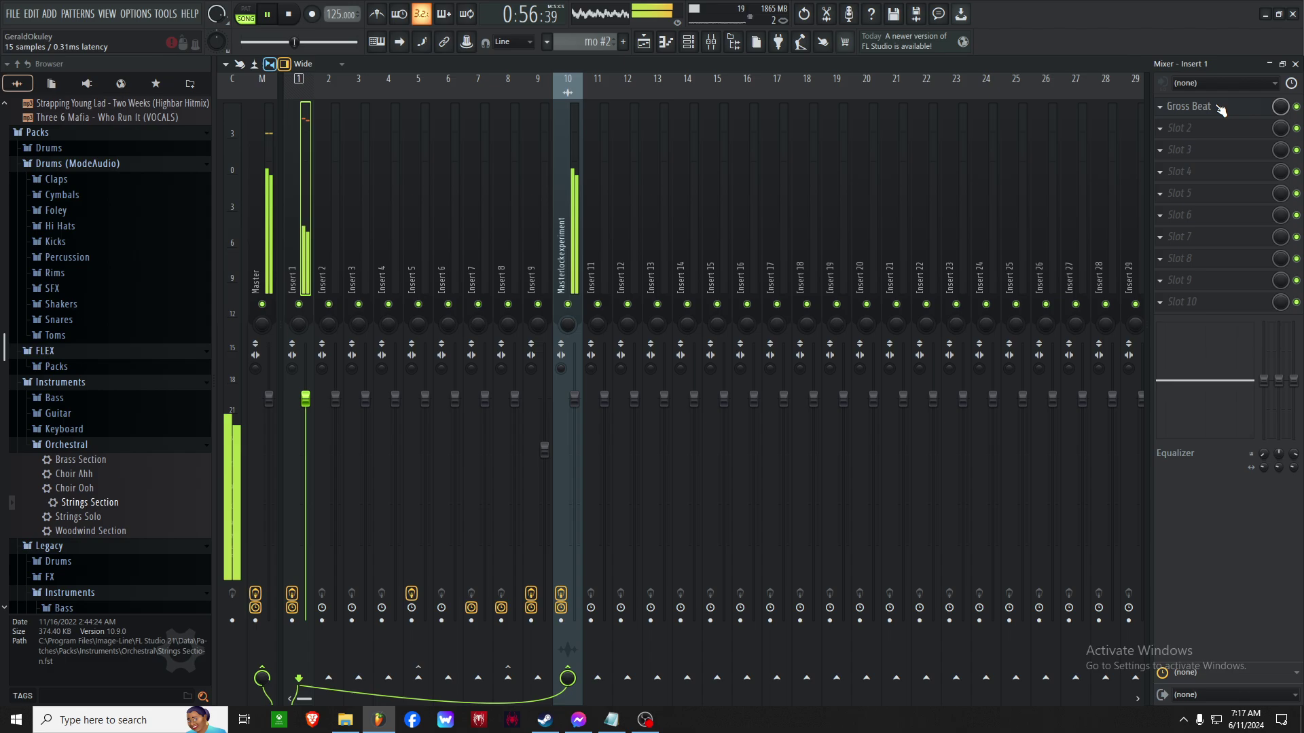
Open Gross Beat on Insert 1, audition time slots Basic 6 and Basic 7, and settle on Basic 1 while triggering Hold
left_click(1220, 111)
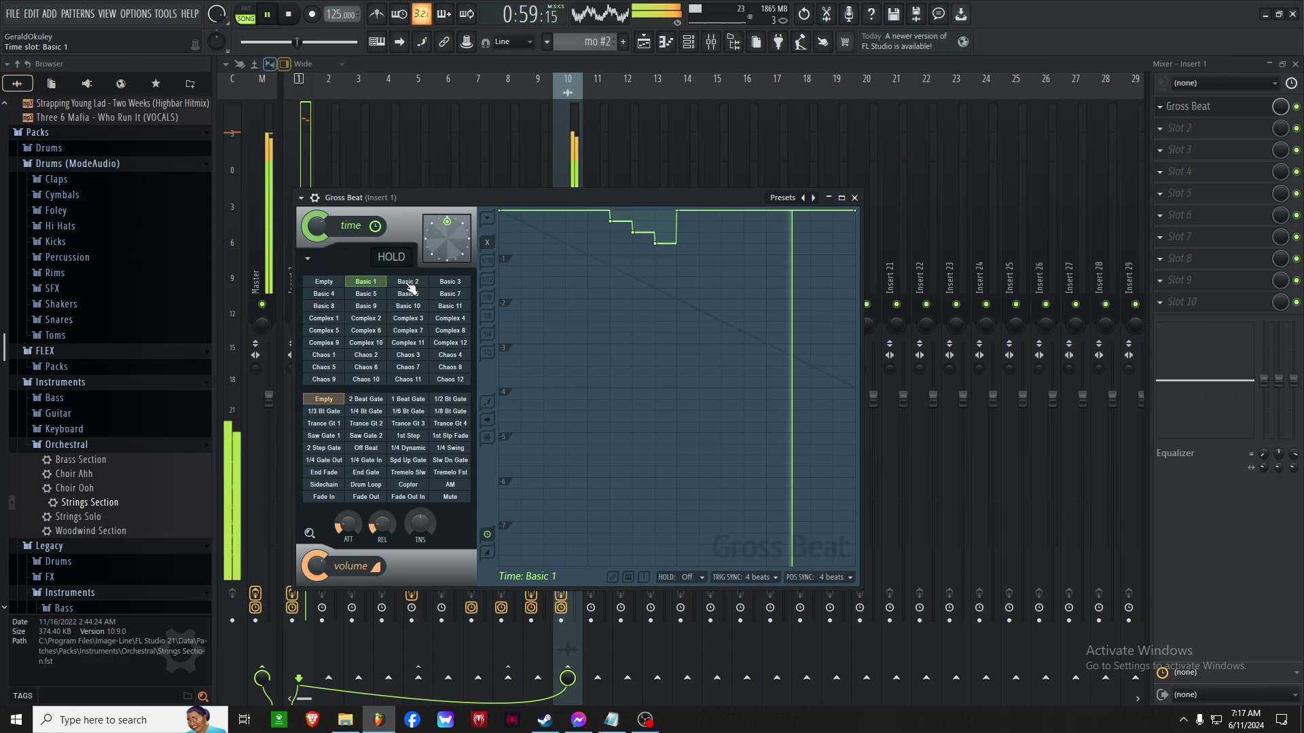
left_click(408, 292)
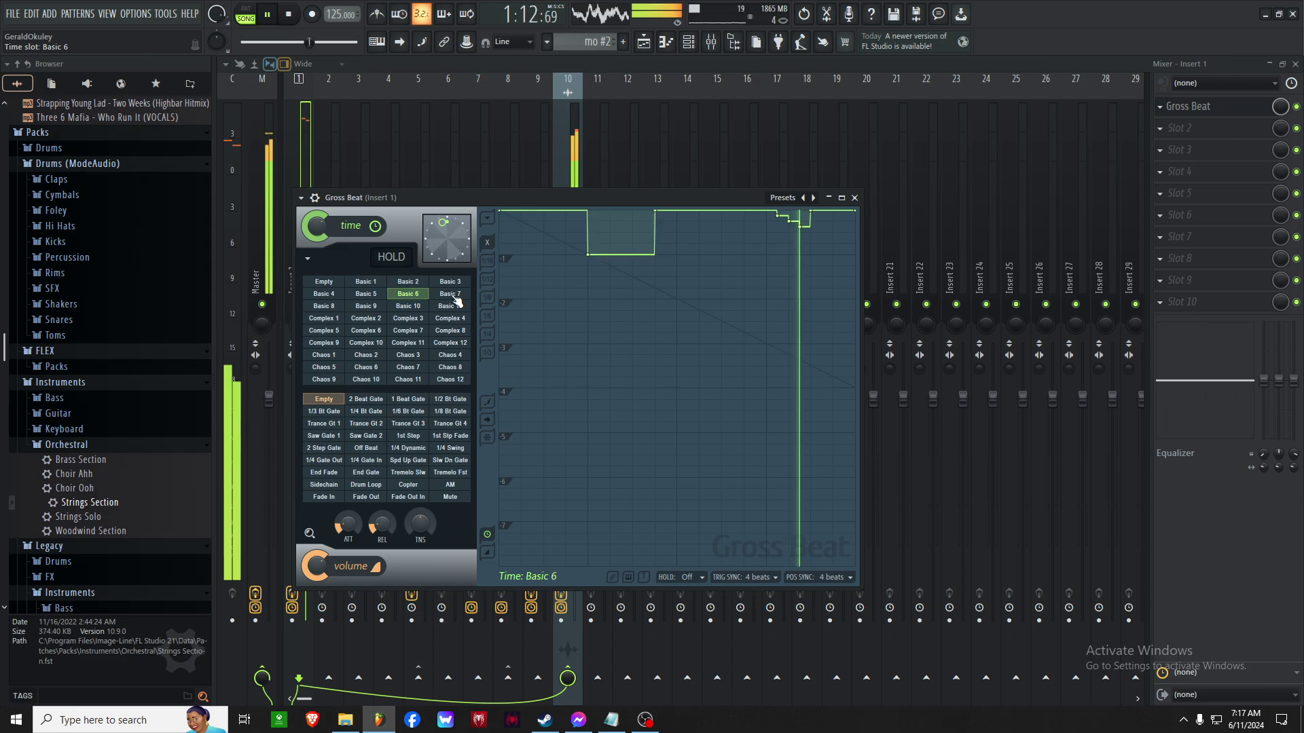
left_click(451, 294)
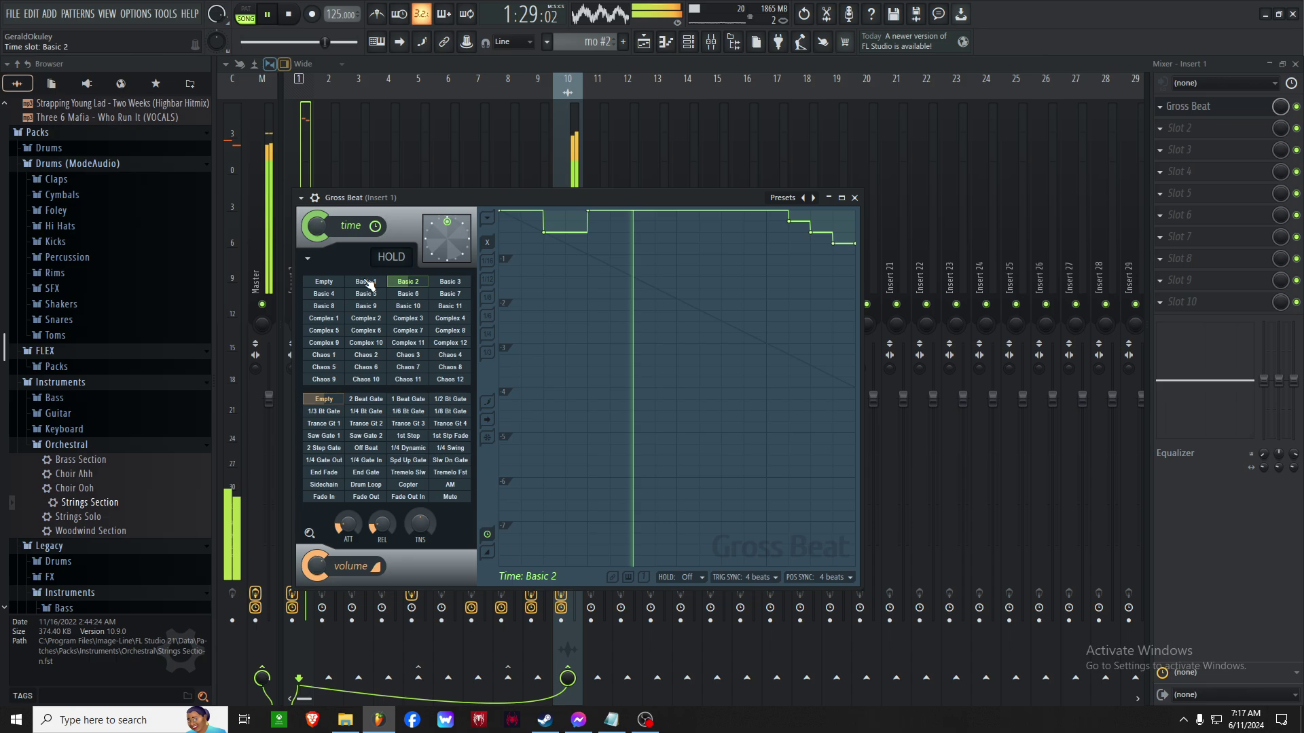
left_click(366, 281)
left_click(391, 257)
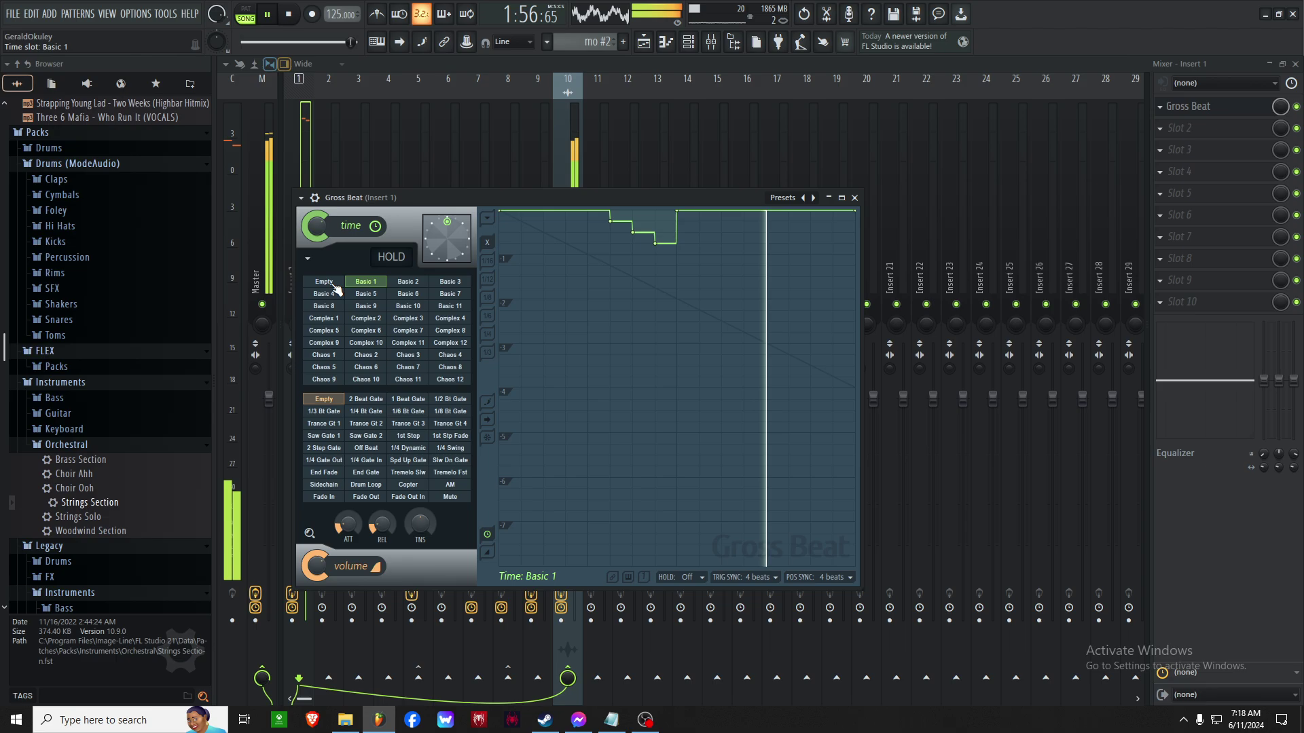
Switch to OBS Studio
key("alt+Tab")
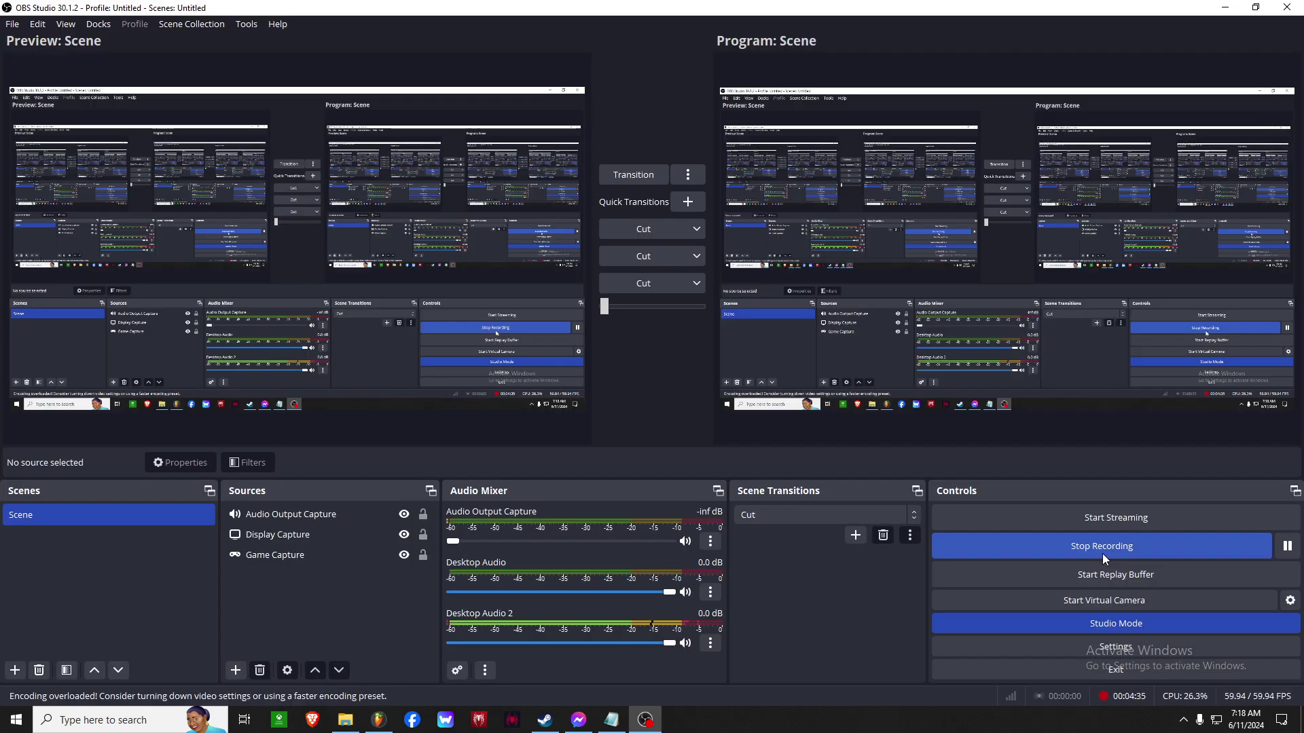